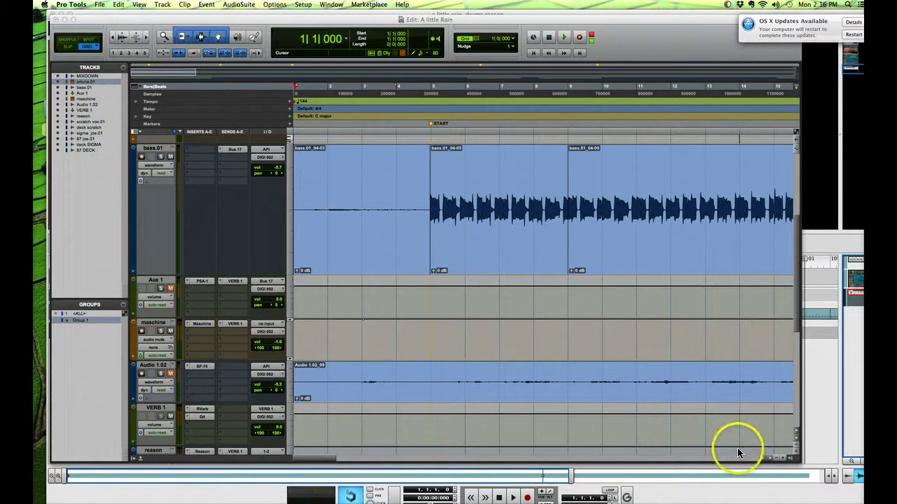
- Audition the bass.01_04-05 clip, then move its bar range onto the arturia.01 track
drag(798, 286, 799, 227)
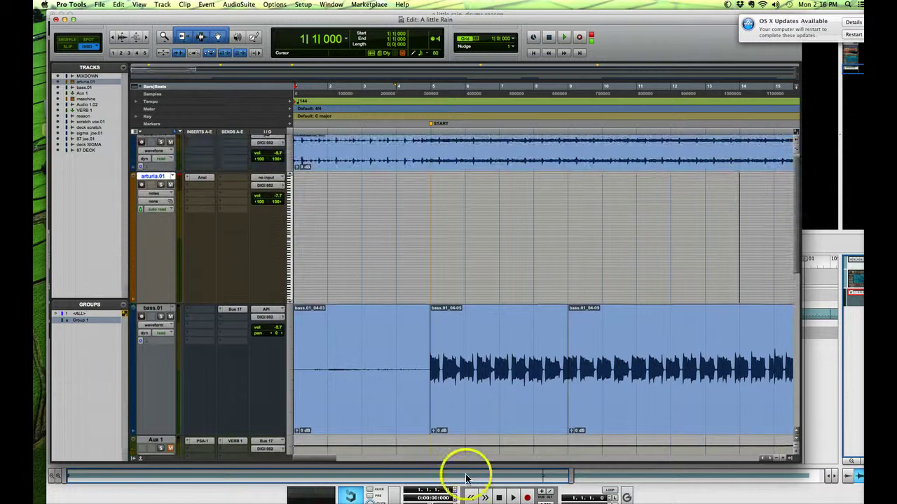
click(480, 420)
click(480, 420)
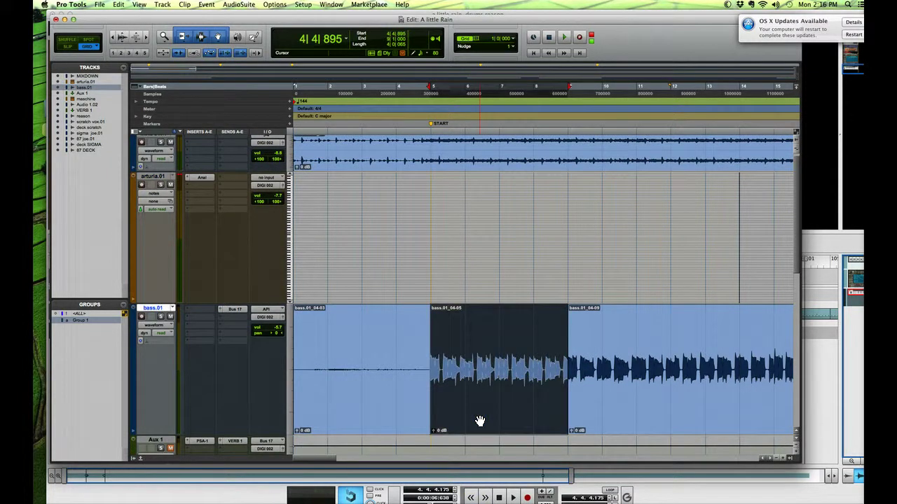
key(space)
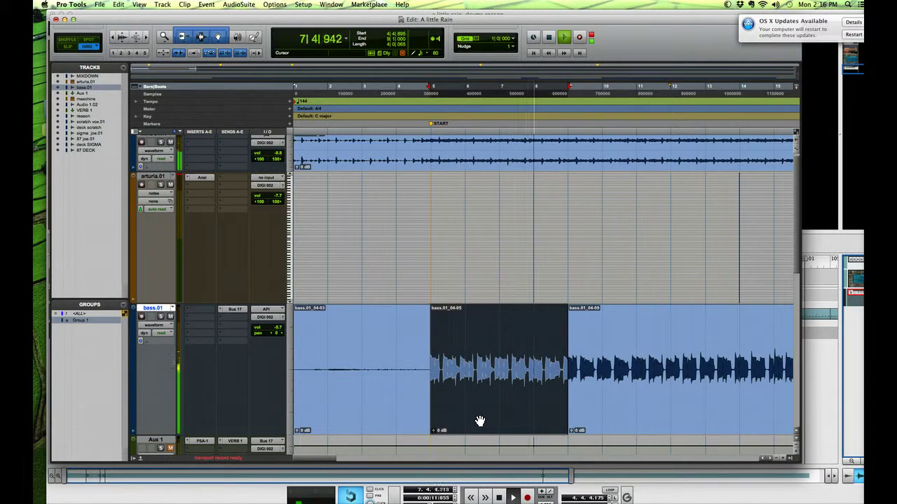
key(space)
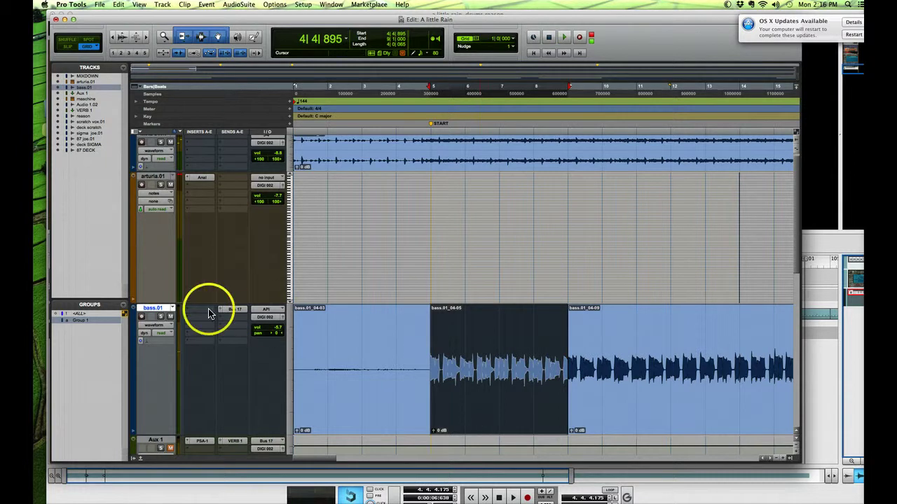
click(152, 178)
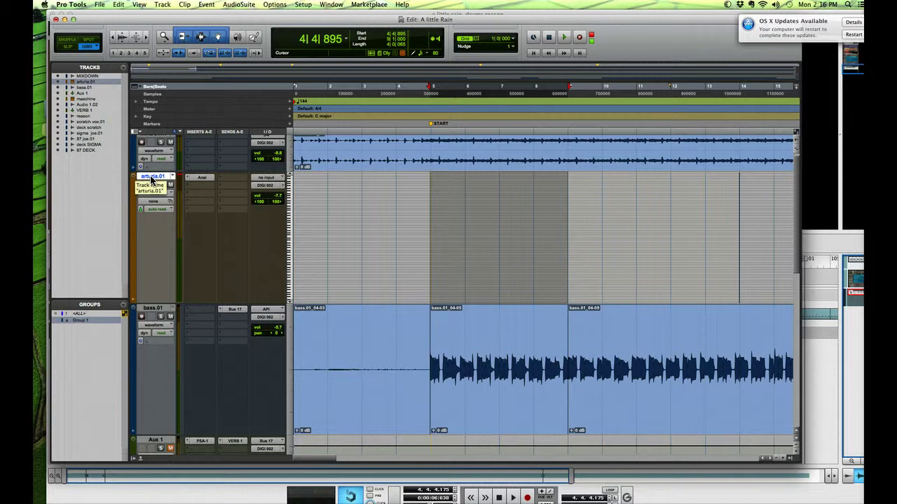
- Record-arm arturia.01, enable pre-roll in the Transport, and record the MIDI bass part
click(142, 186)
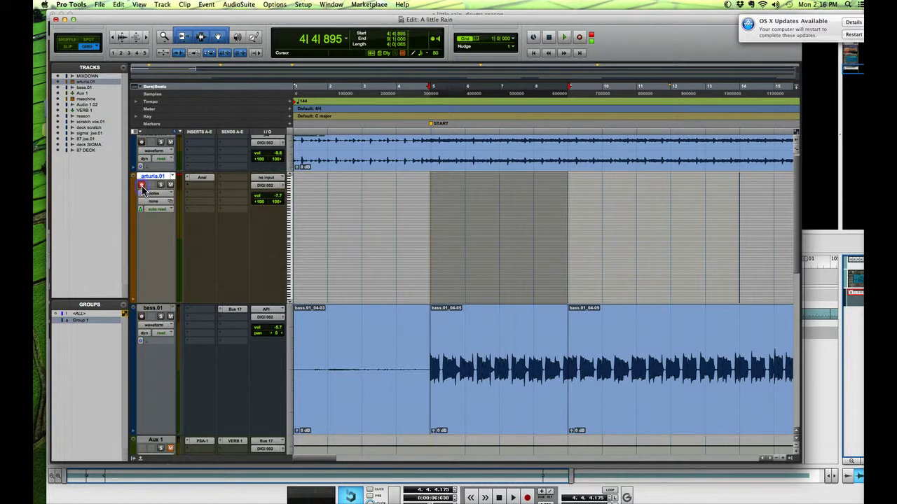
click(331, 5)
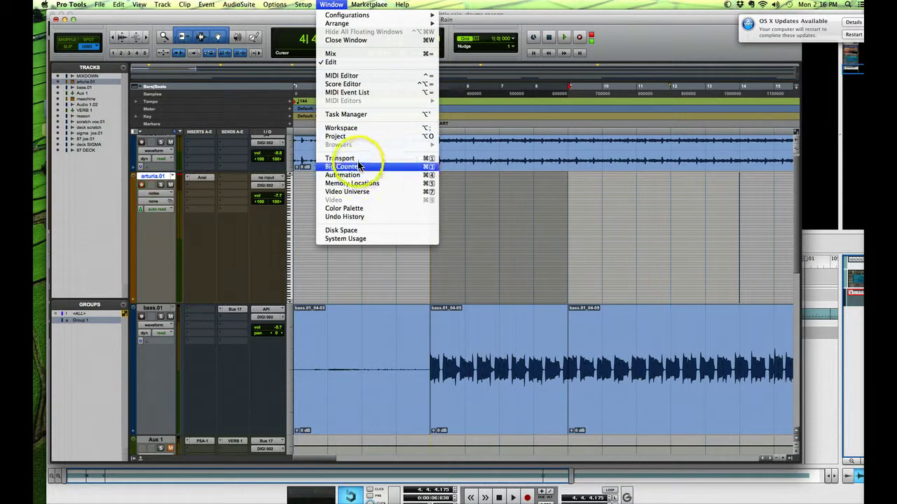
click(366, 158)
click(194, 95)
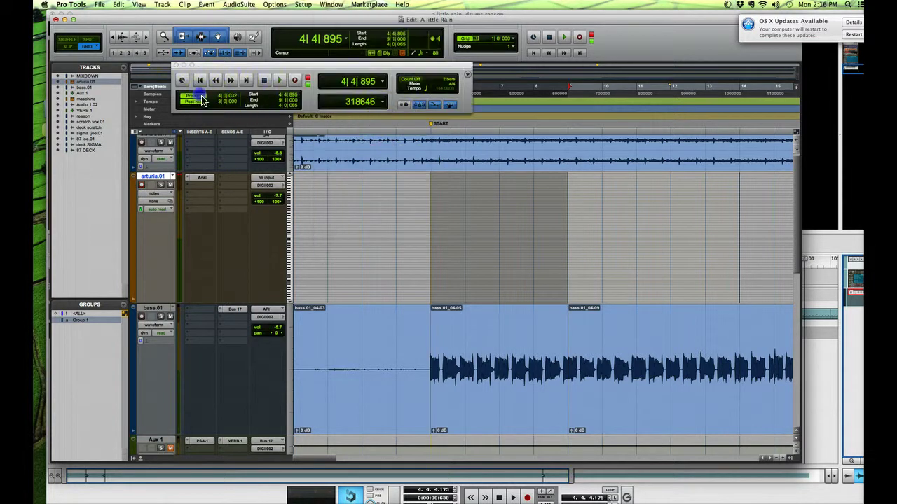
click(218, 98)
click(180, 59)
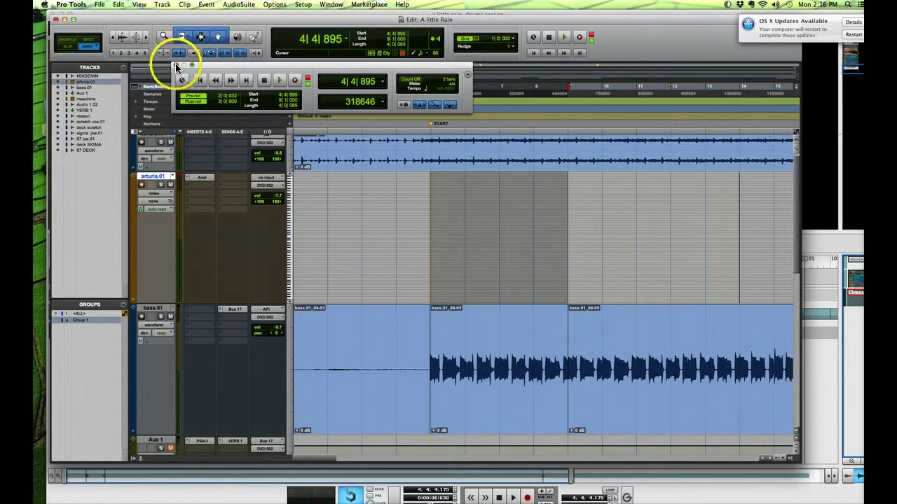
click(175, 64)
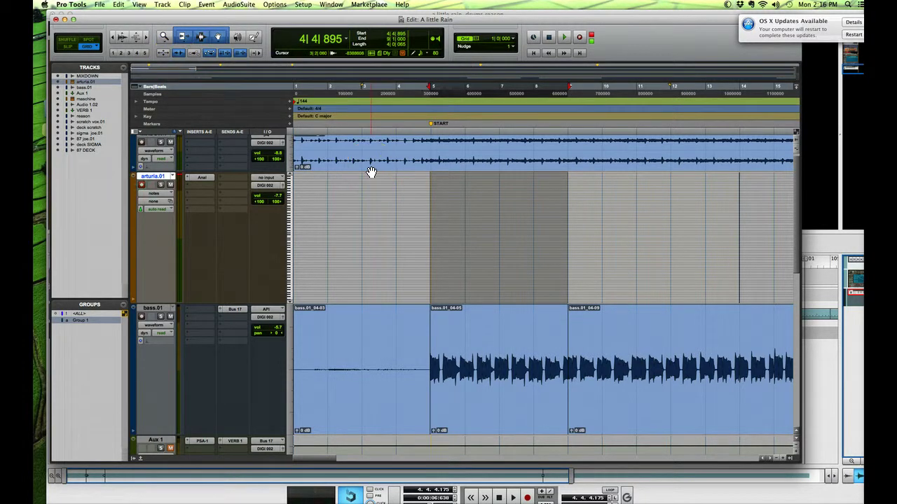
key(super+space)
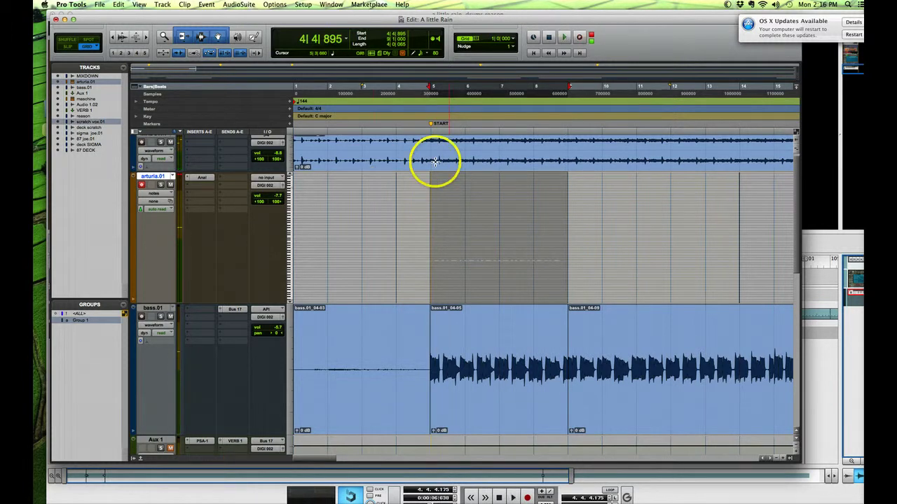
drag(236, 16, 231, 9)
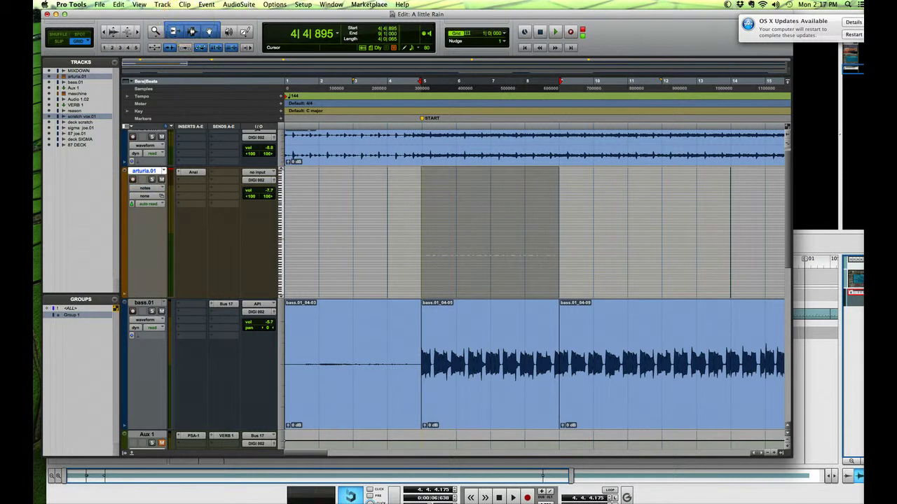
- Inspect the recorded arturia.01 notes in the MIDI Editor, close it, and select the bass.01_04-05 clip
click(331, 4)
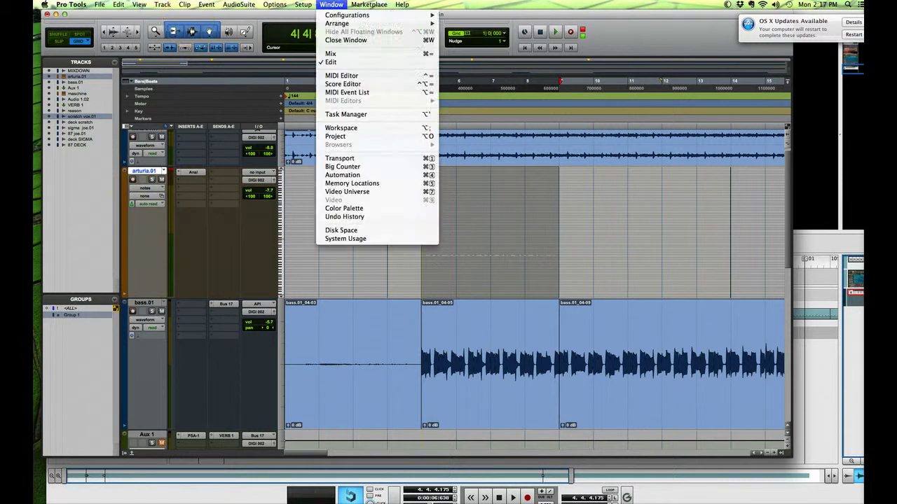
click(344, 76)
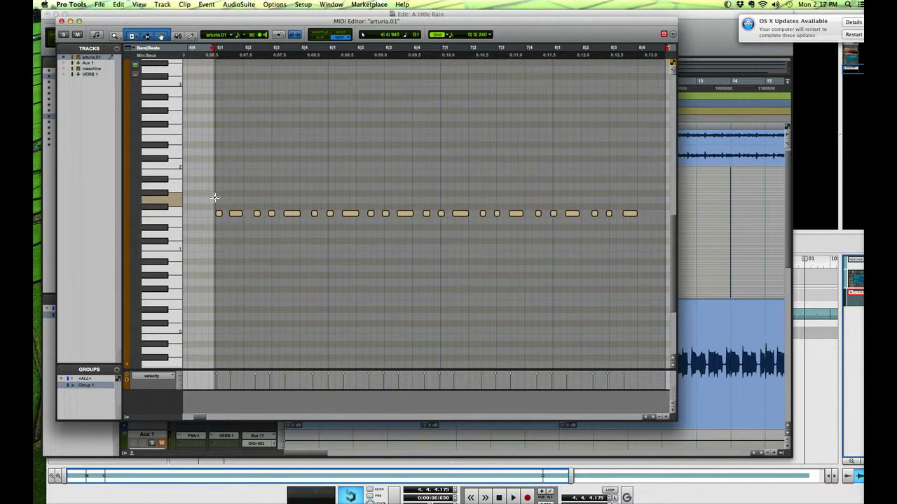
click(268, 310)
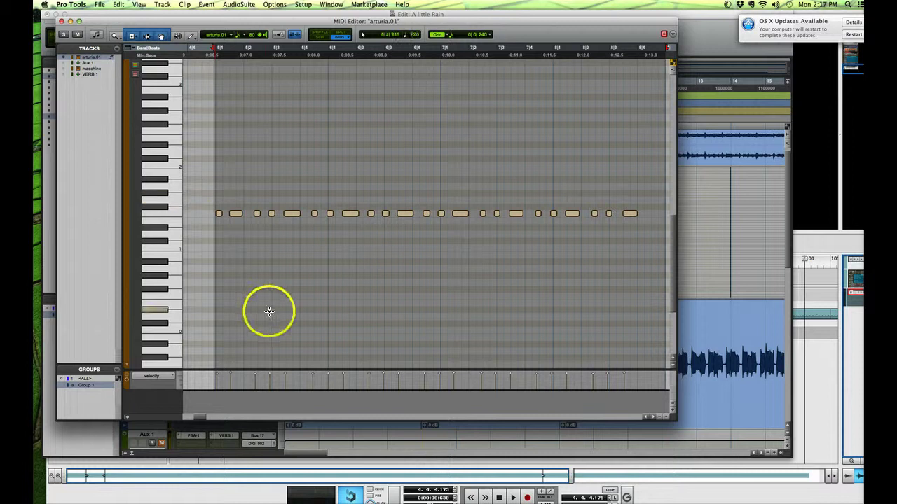
click(227, 374)
click(242, 375)
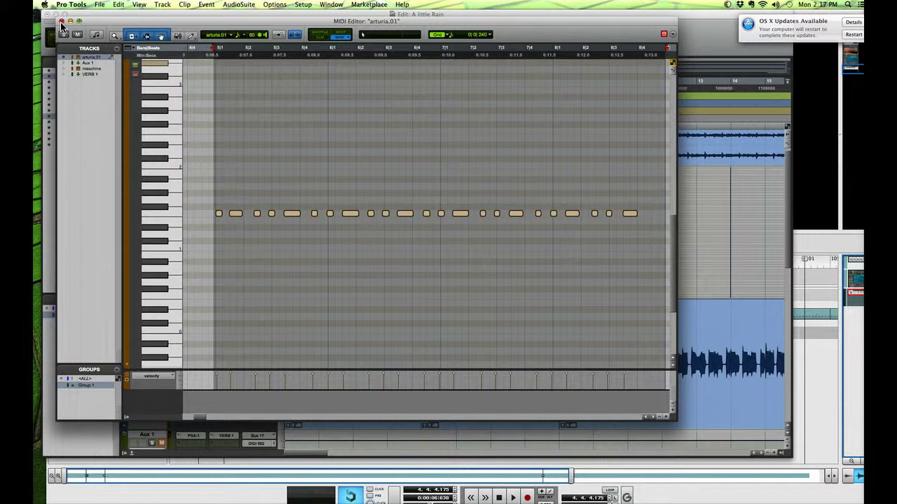
click(61, 24)
click(321, 208)
drag(461, 404, 472, 409)
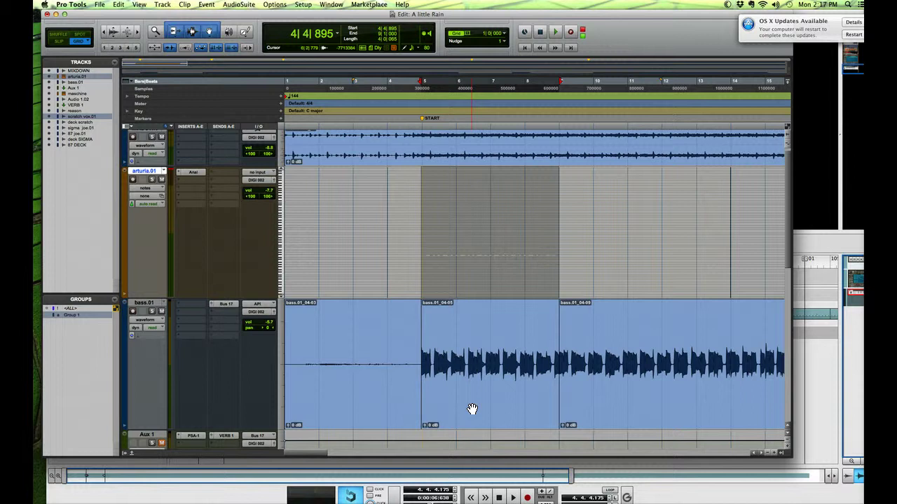
- Select the bass.01_04-05 clip and open Beat Detective in Groove Template Extraction mode
click(473, 409)
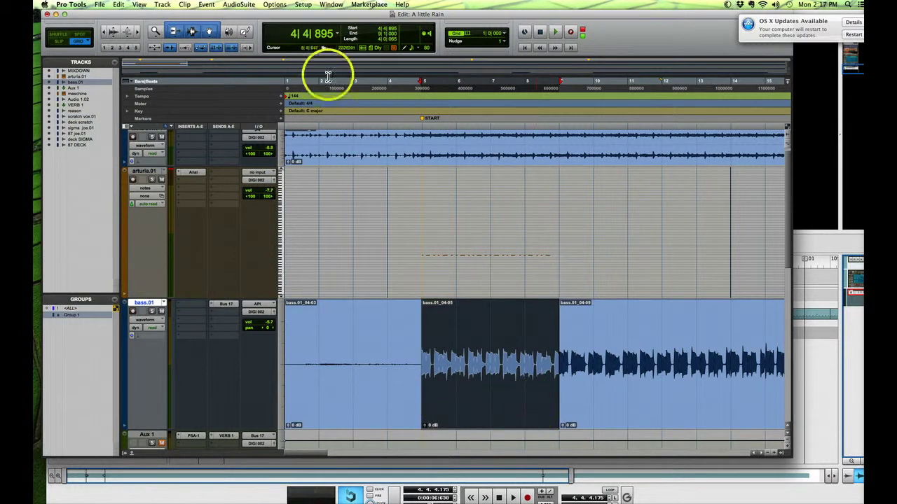
click(206, 4)
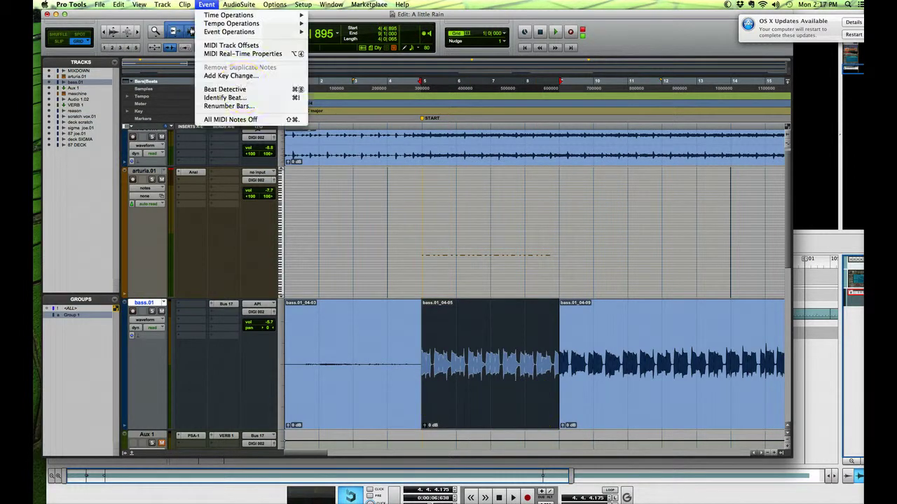
click(224, 89)
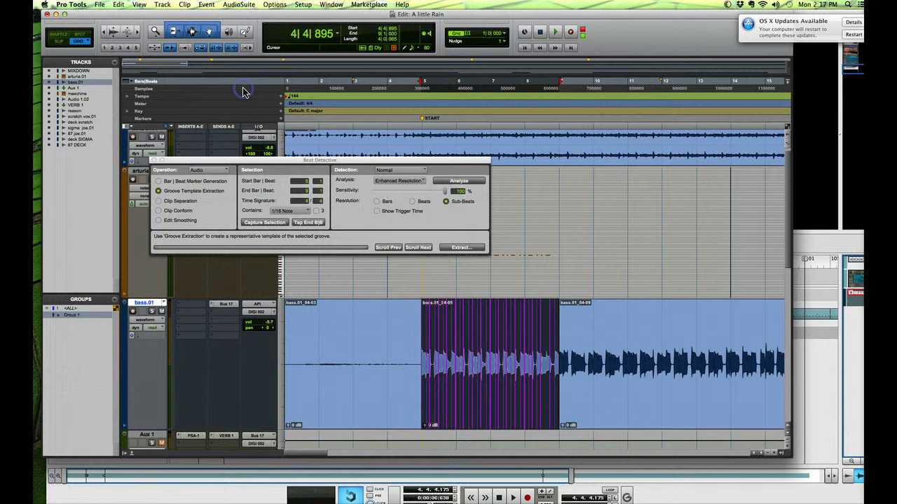
click(159, 191)
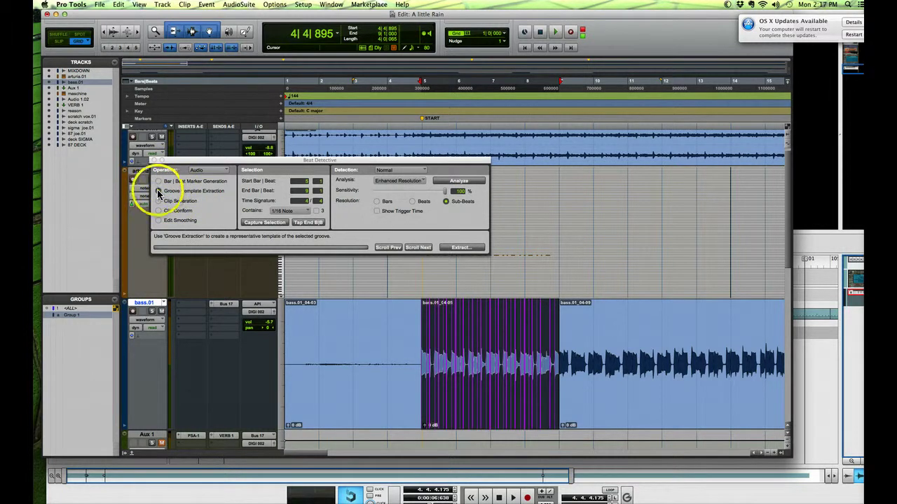
- Analyse bars 5|1 to 9|1, set the trigger sensitivity, and start extracting the groove
click(306, 183)
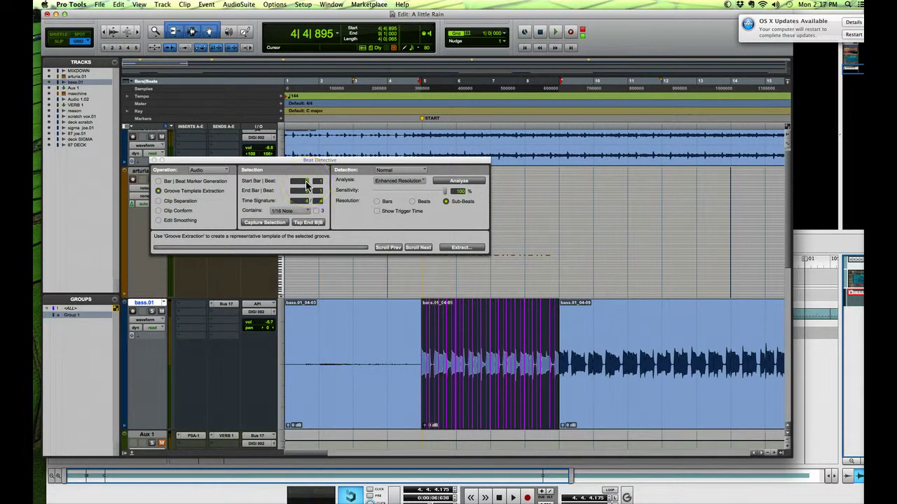
click(306, 193)
click(454, 184)
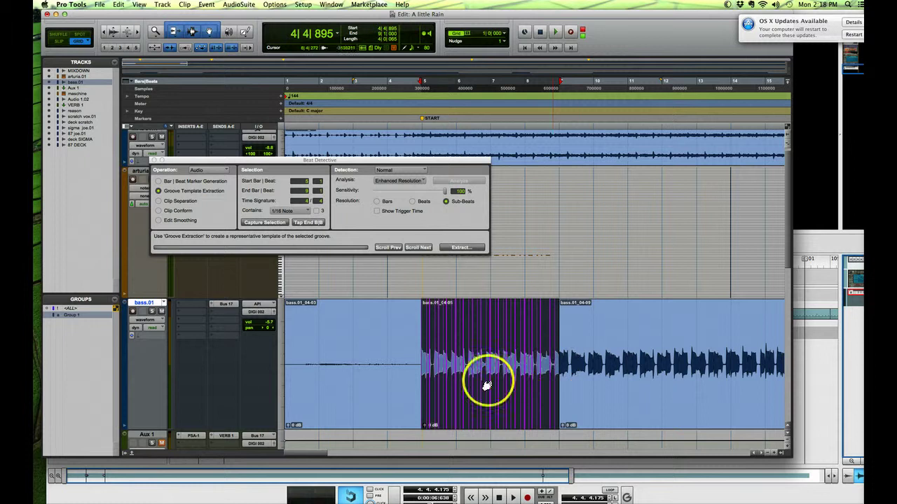
drag(444, 190, 465, 204)
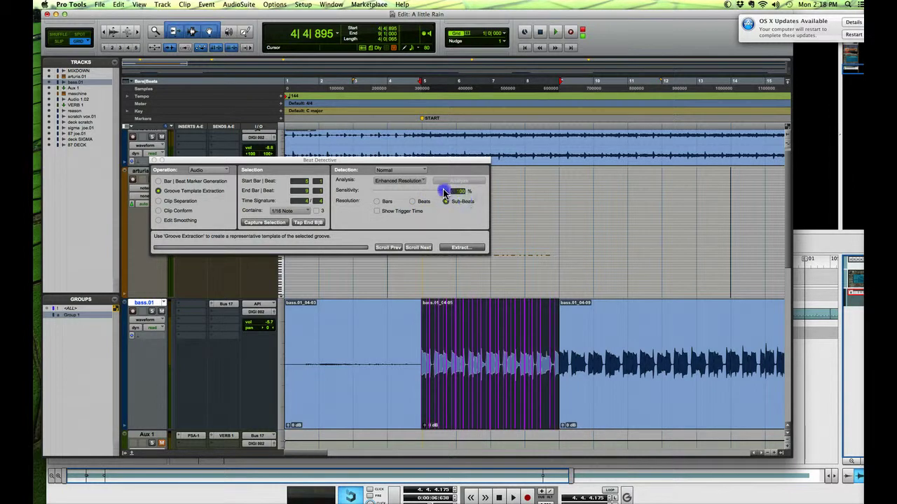
click(462, 248)
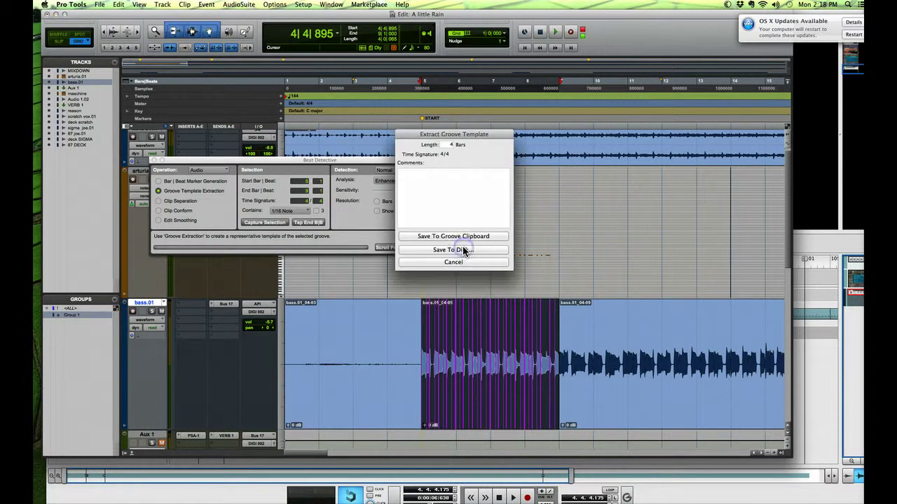
- Save the 4-bar, 4/4 groove to the Groove Clipboard and close Beat Detective
click(456, 236)
click(457, 249)
click(445, 238)
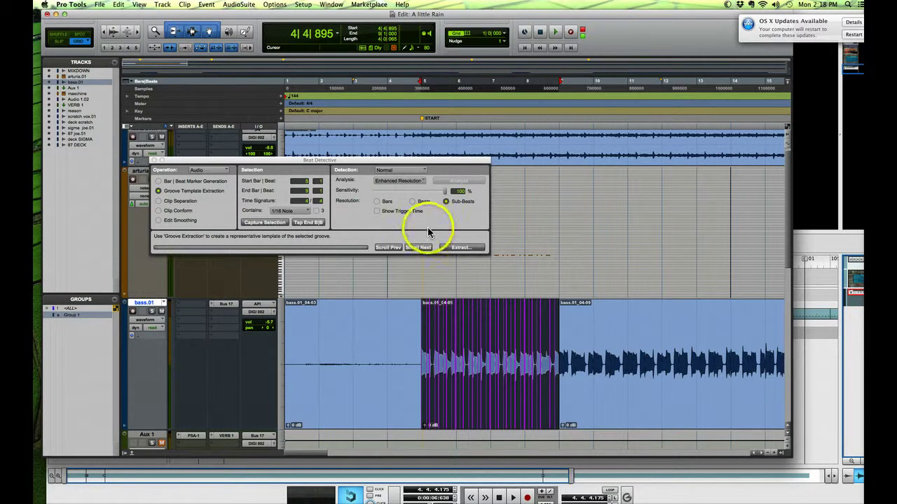
click(153, 161)
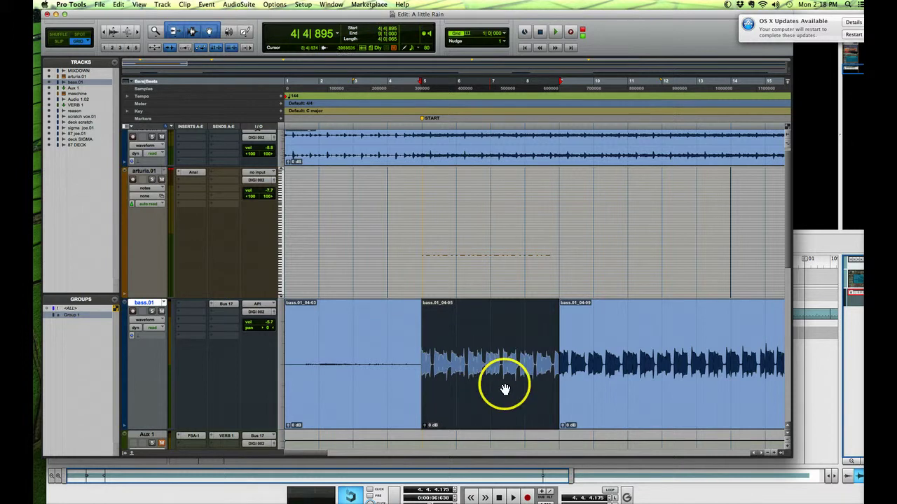
- Play back and solo arturia.01 to hear its MIDI bass, then marquee-select all its notes
click(420, 236)
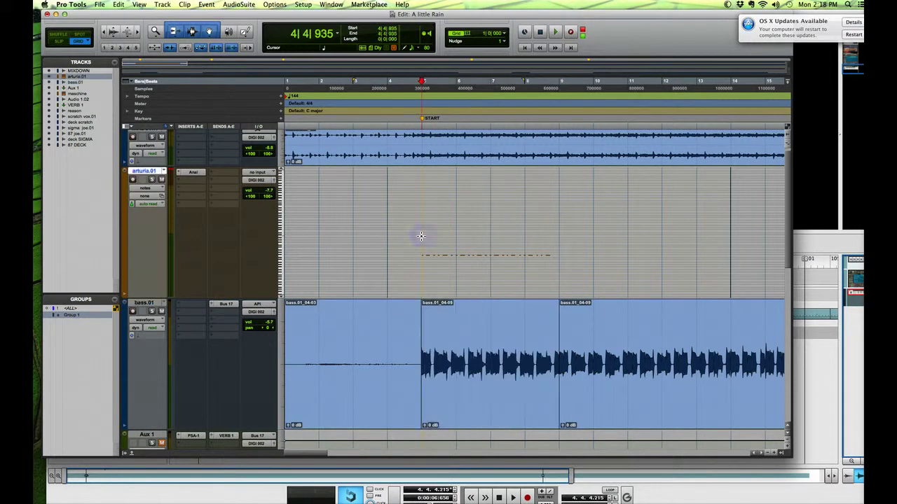
click(149, 176)
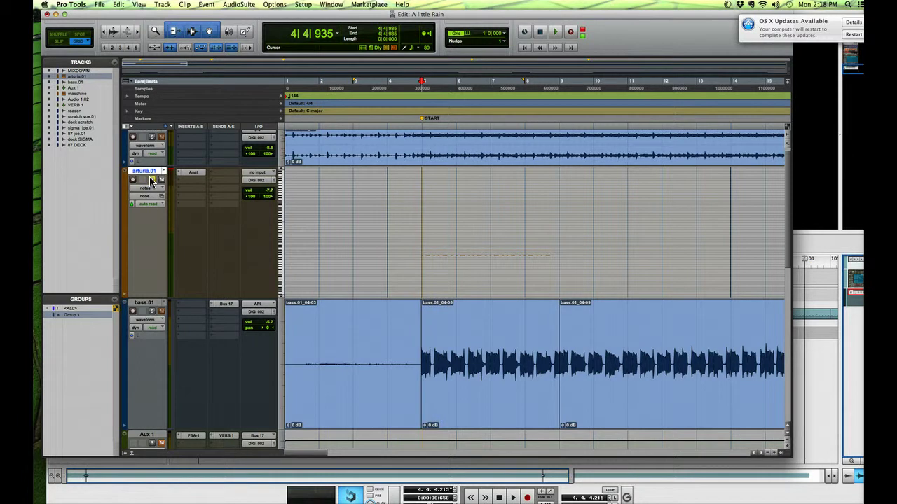
key(space)
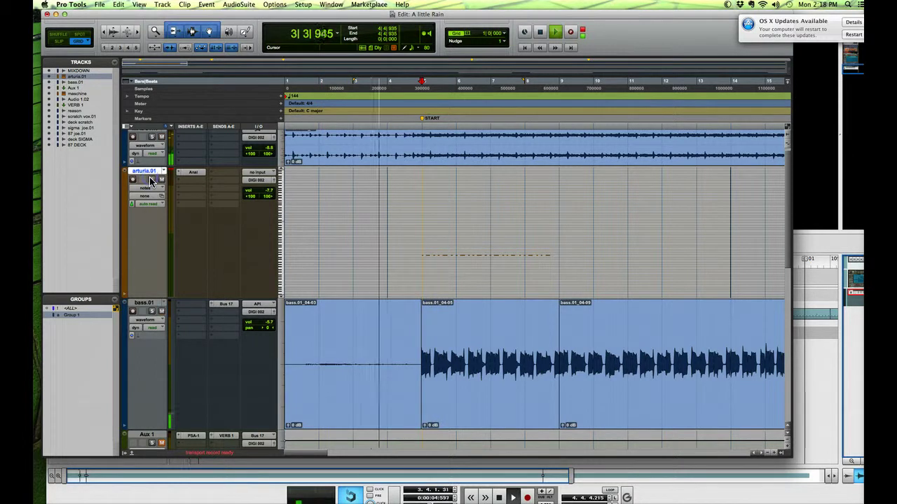
key(space)
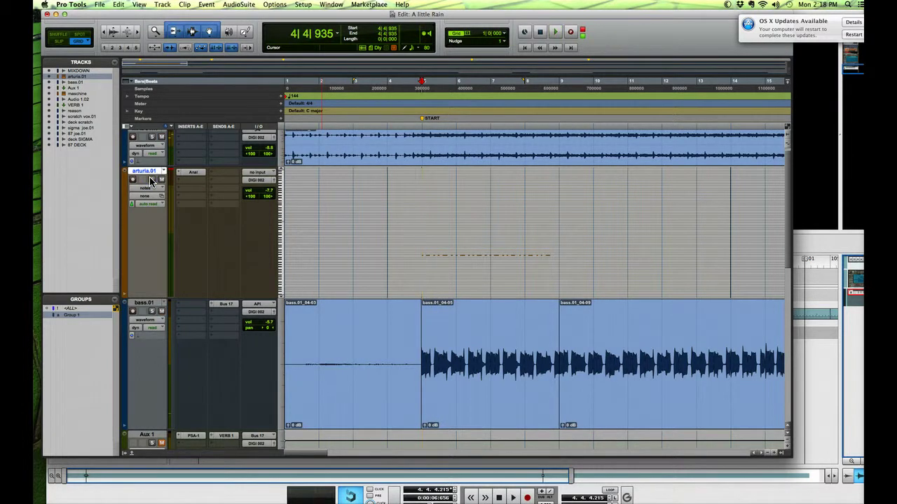
key(space)
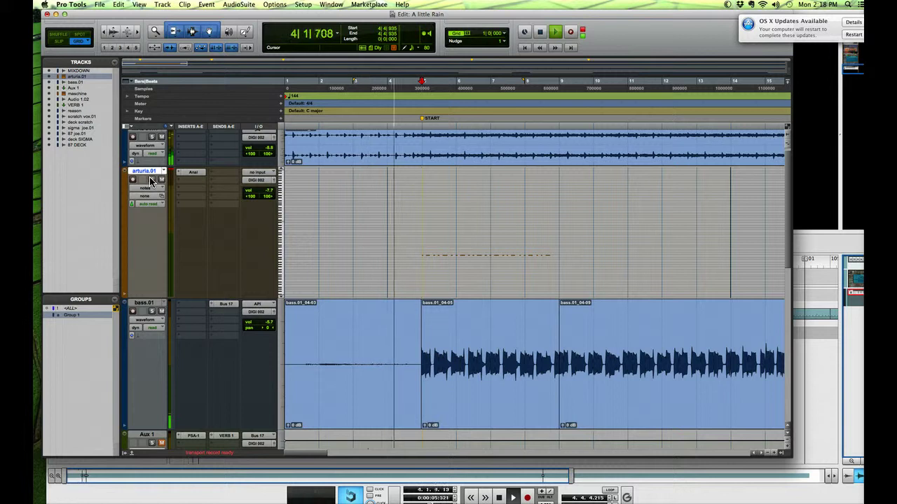
click(151, 180)
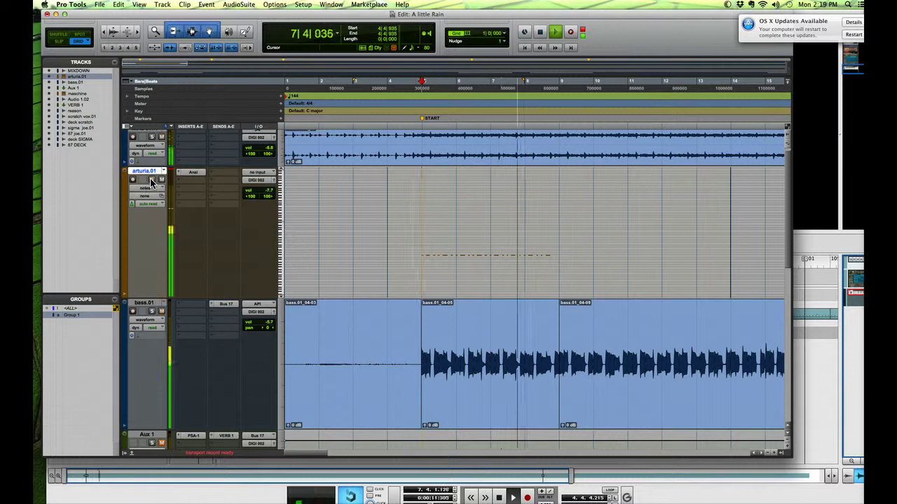
key(space)
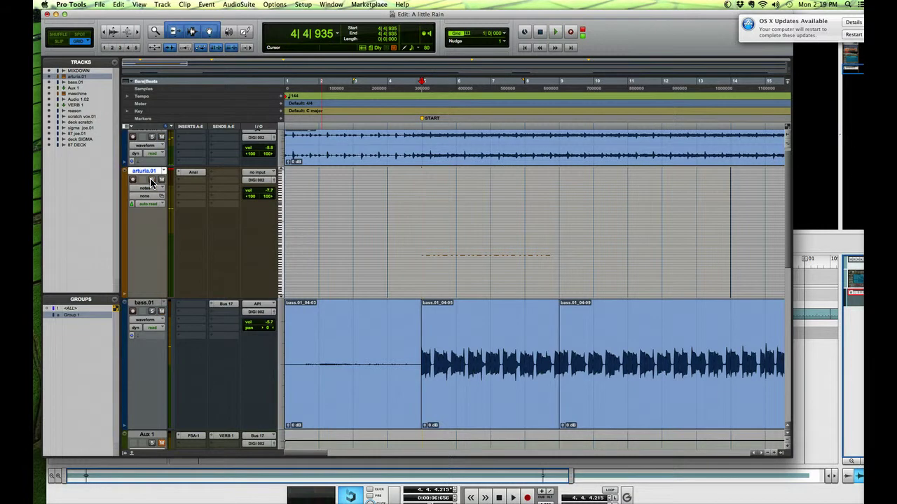
click(430, 243)
drag(430, 243, 553, 260)
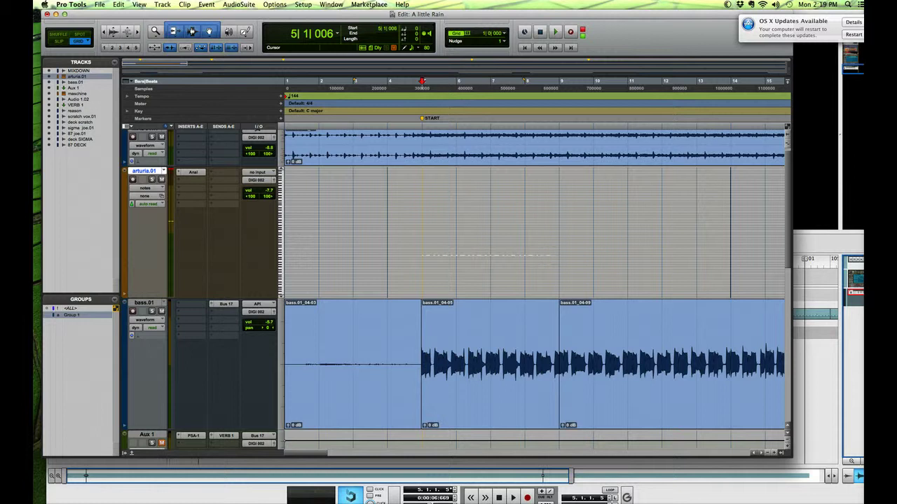
- In the Quantize event operation, try the 1/8 and 1/16 note quantize grids
click(206, 4)
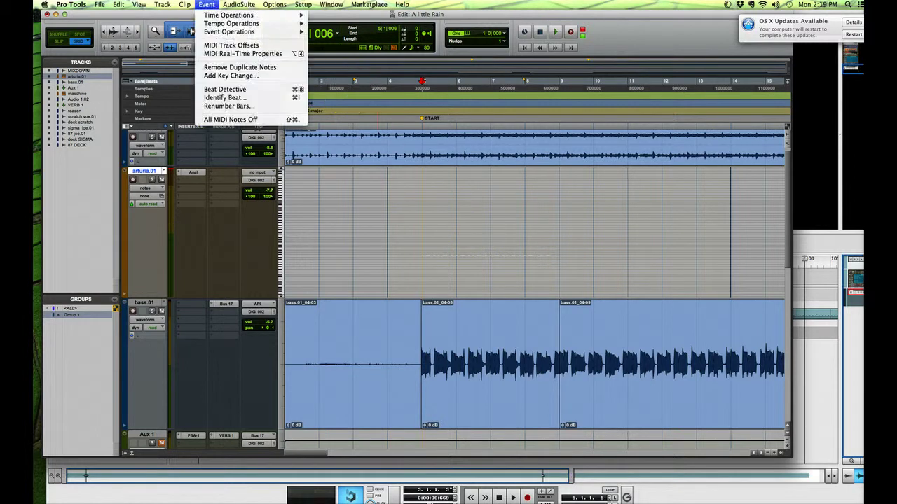
mouse_move(219, 31)
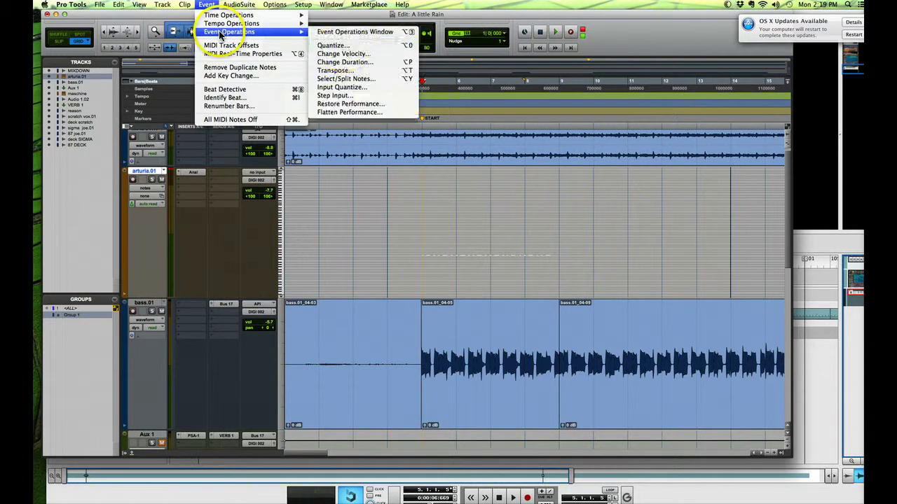
click(344, 46)
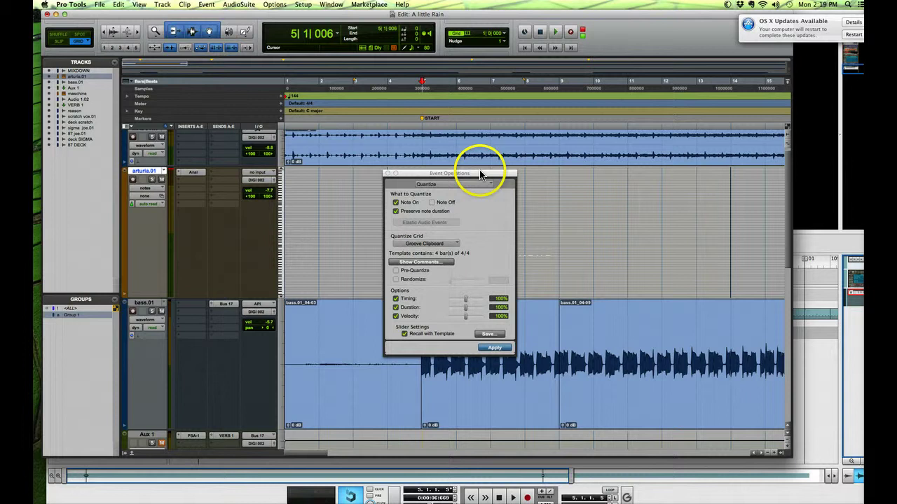
drag(480, 174, 347, 113)
click(301, 182)
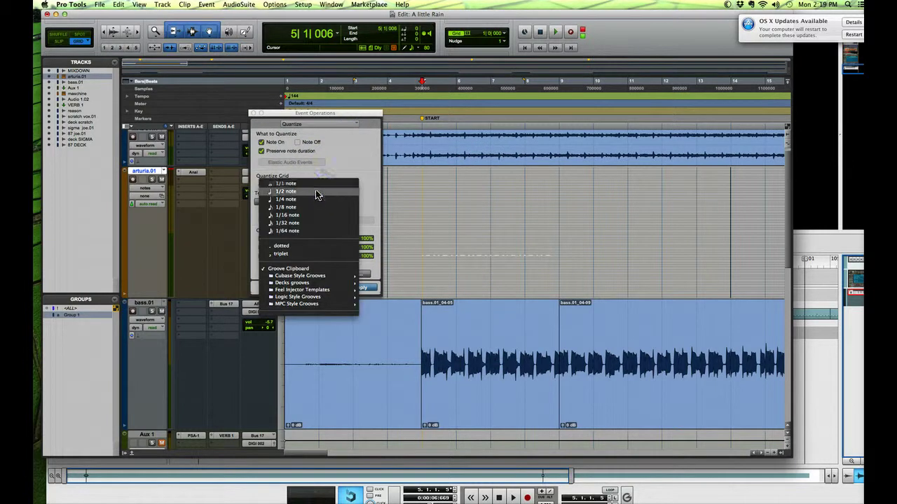
click(294, 194)
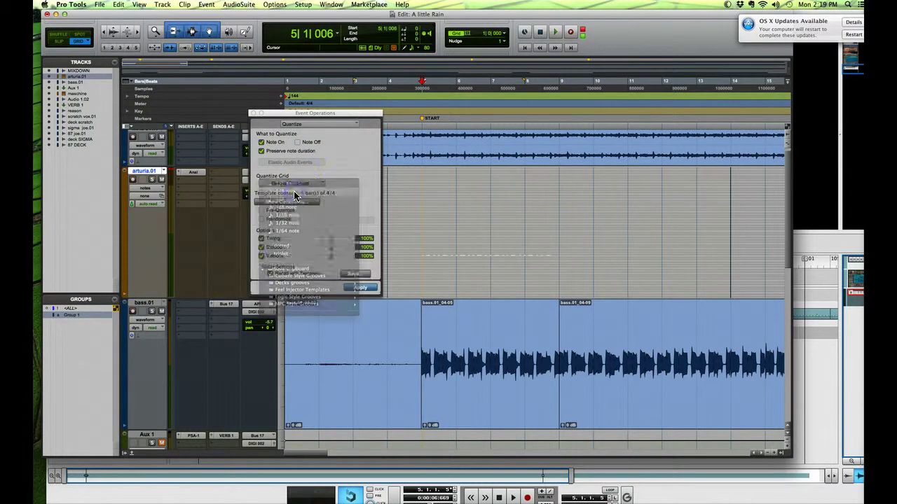
click(291, 183)
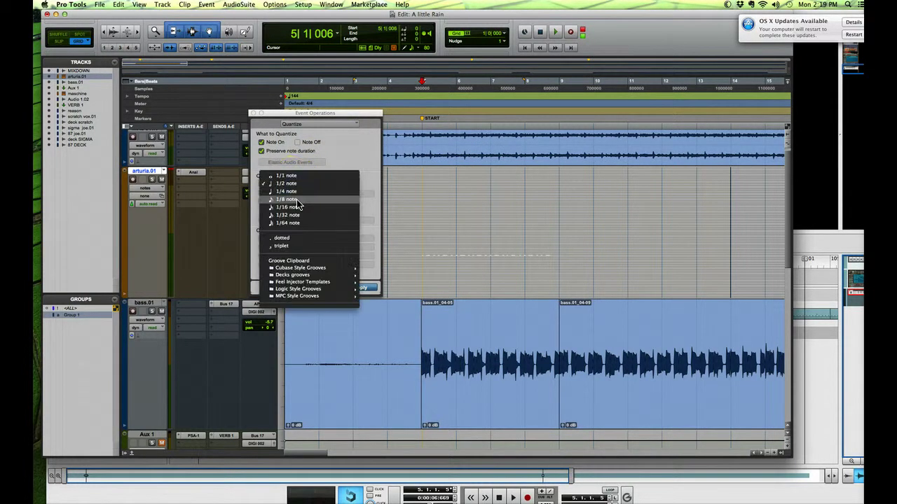
click(297, 201)
click(287, 183)
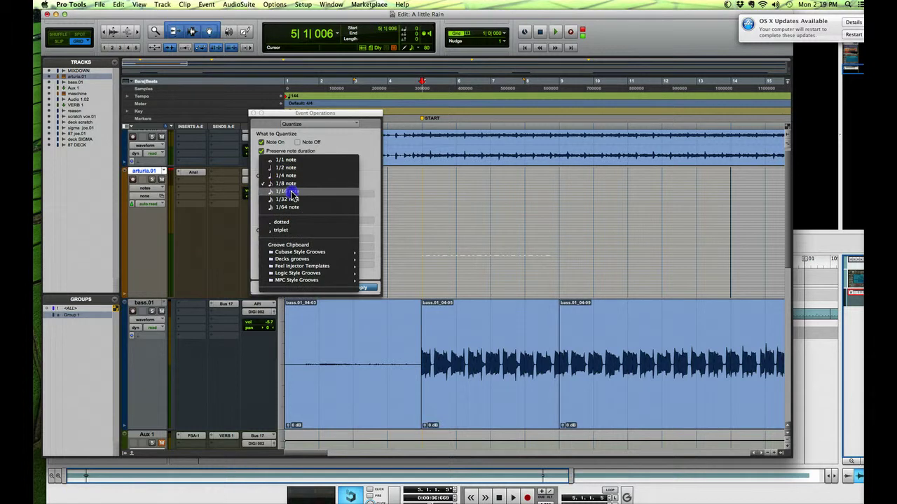
click(290, 185)
- Browse the Cubase, Decks, Feel Injector and MPC style groove template submenus
click(291, 185)
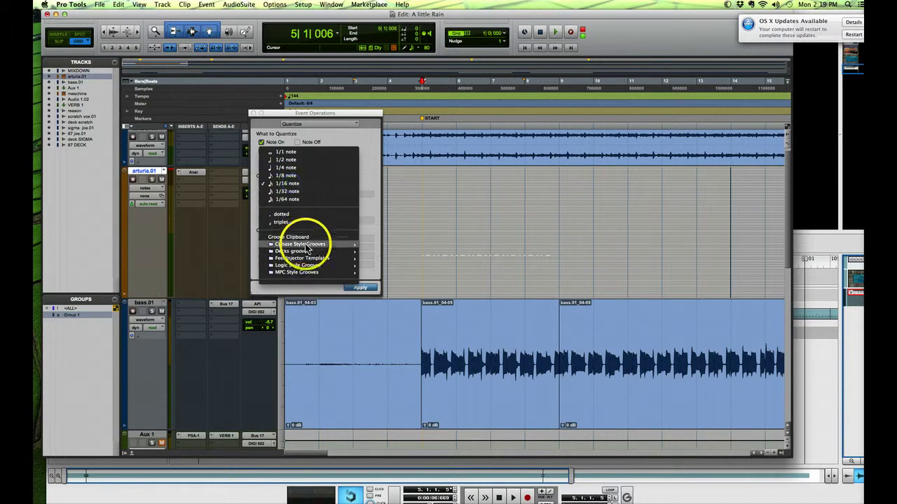
mouse_move(309, 244)
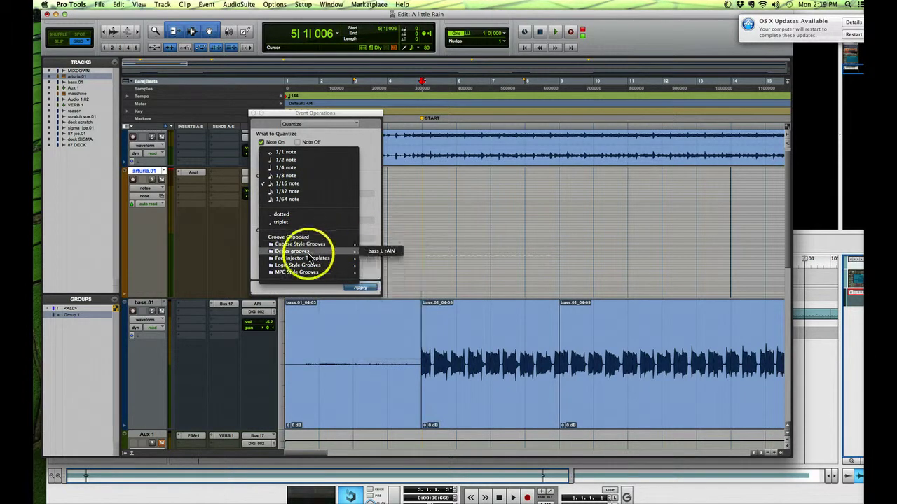
mouse_move(312, 259)
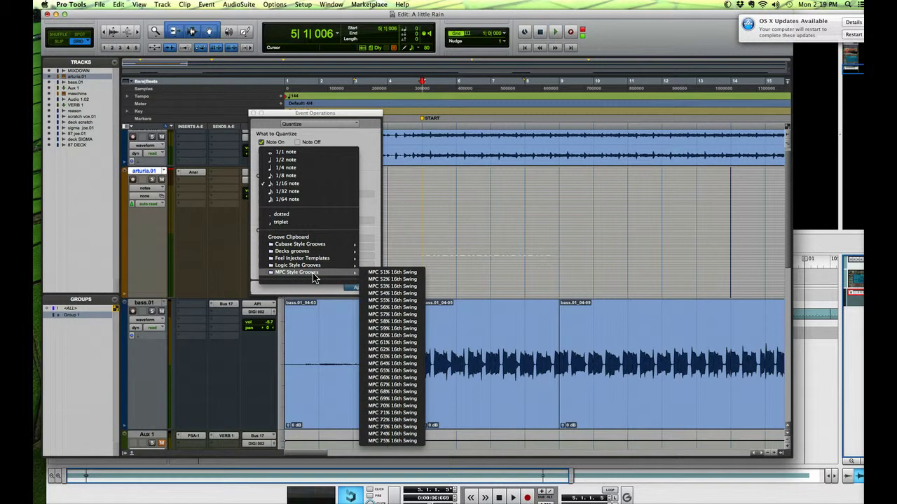
drag(313, 276, 287, 237)
- Apply a Groove Clipboard quantize with Timing and Velocity on, Duration off, preserving note duration
click(262, 238)
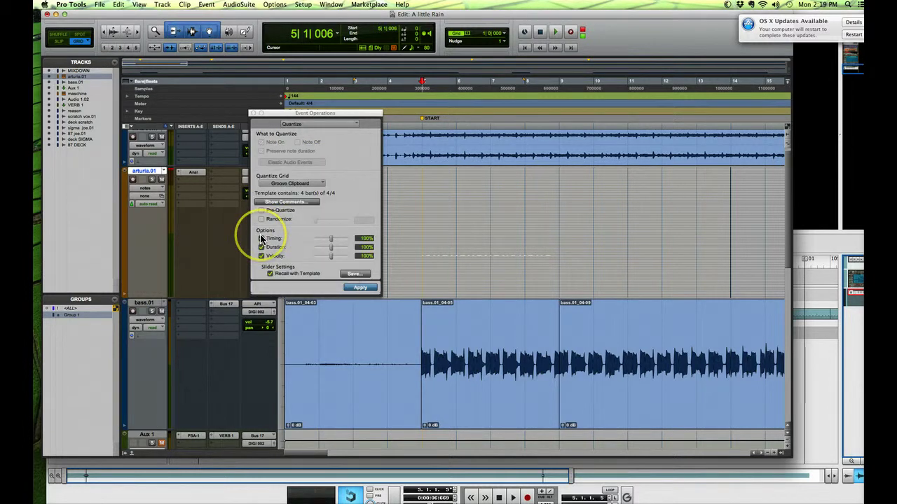
click(261, 239)
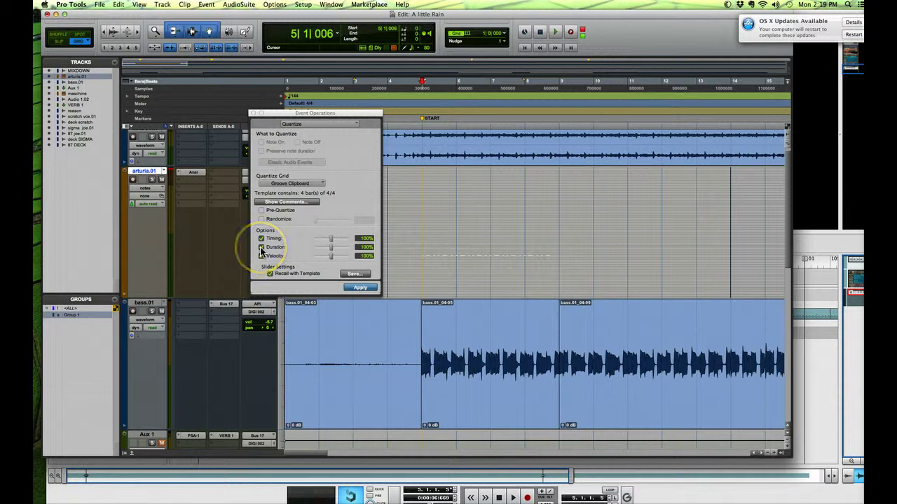
click(262, 248)
click(259, 246)
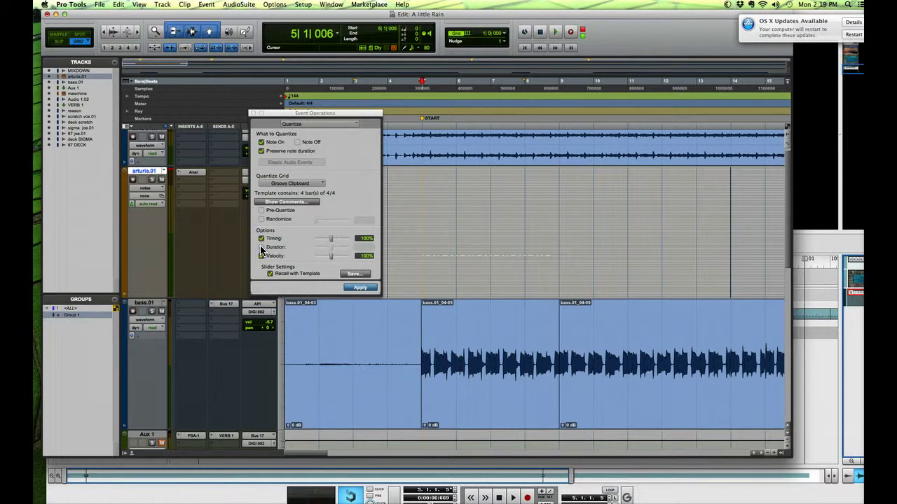
click(361, 288)
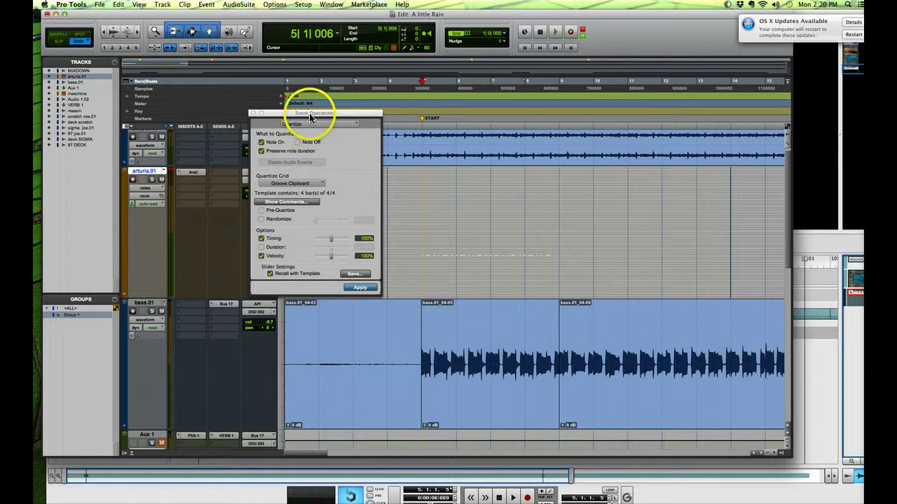
- Move the quantize window aside and open arturia.01's notes in the MIDI Editor
drag(316, 113, 131, 108)
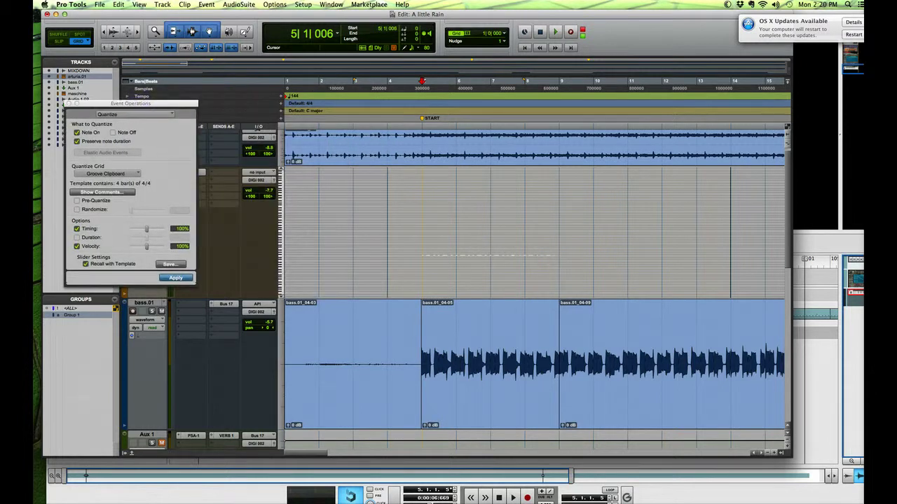
click(331, 5)
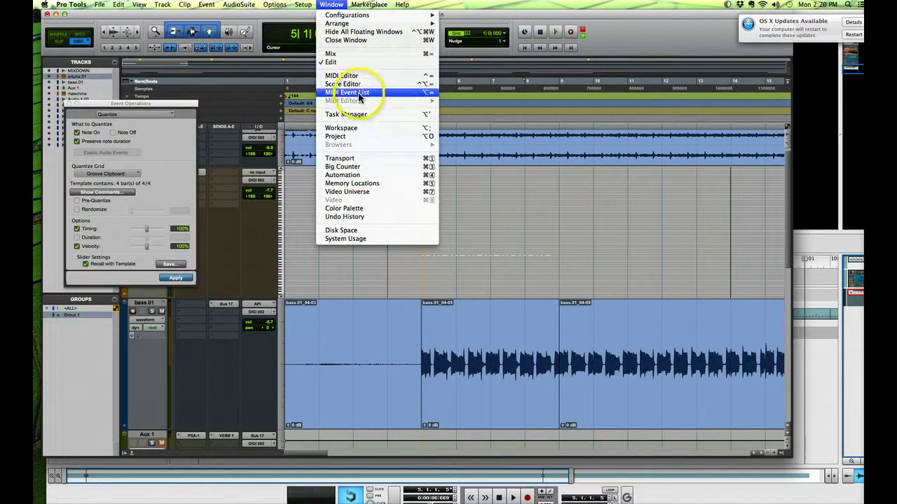
click(341, 75)
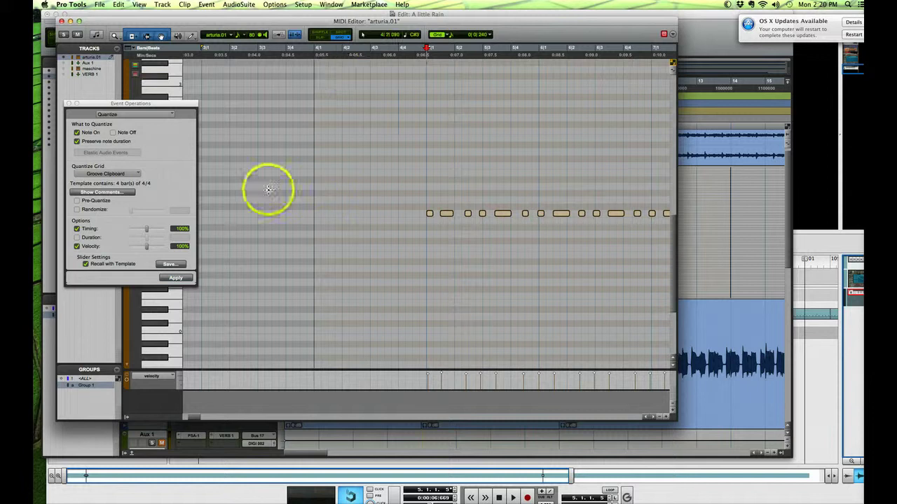
- Apply the groove quantize, undo it, reselect all the bass notes, and apply it again
click(179, 279)
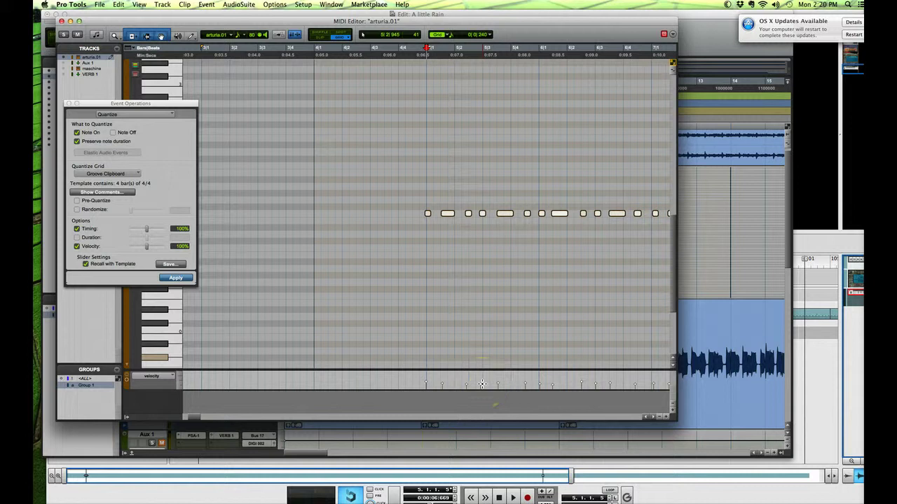
key(super+z)
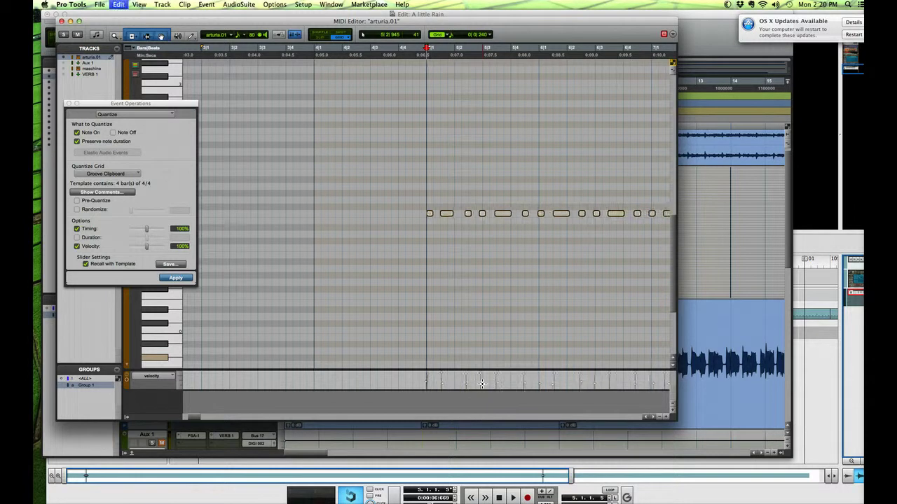
mouse_move(486, 385)
mouse_down()
mouse_move(534, 380)
mouse_move(505, 383)
mouse_move(563, 387)
mouse_up()
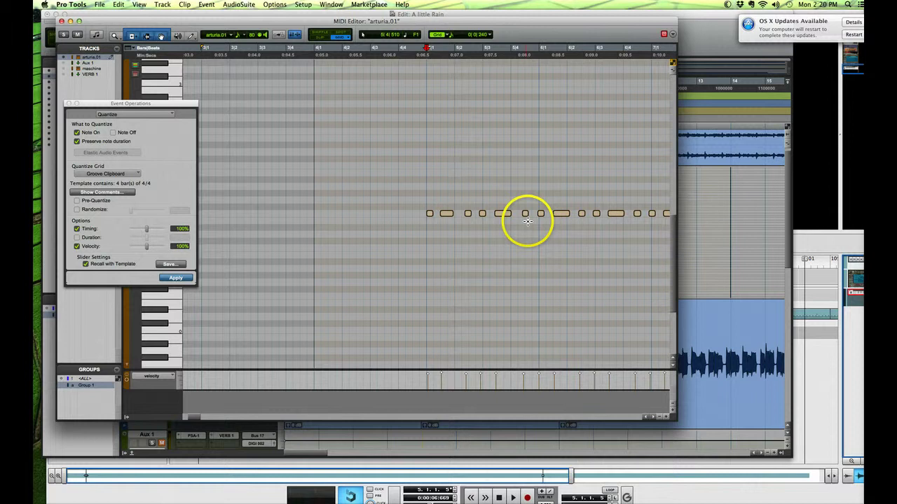
click(175, 278)
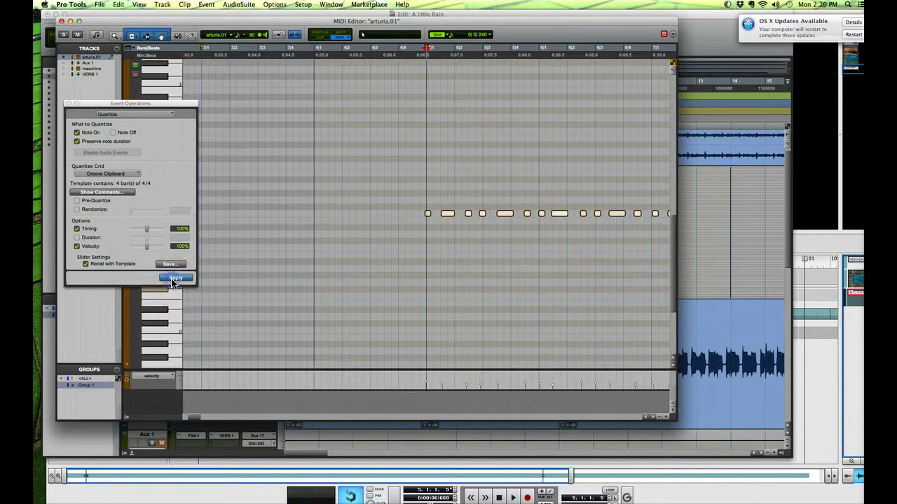
click(413, 50)
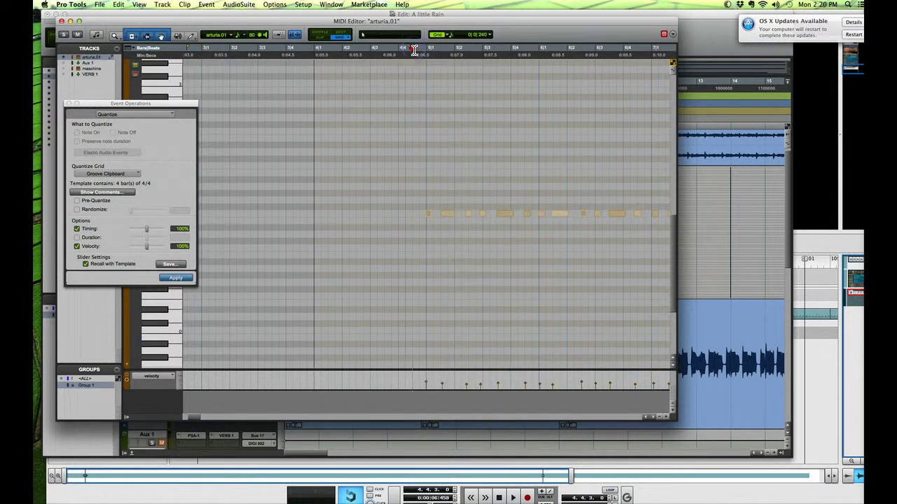
- Close Event Operations and adjust arturia.01's volume fader to -8.3 dB while listening back
click(68, 103)
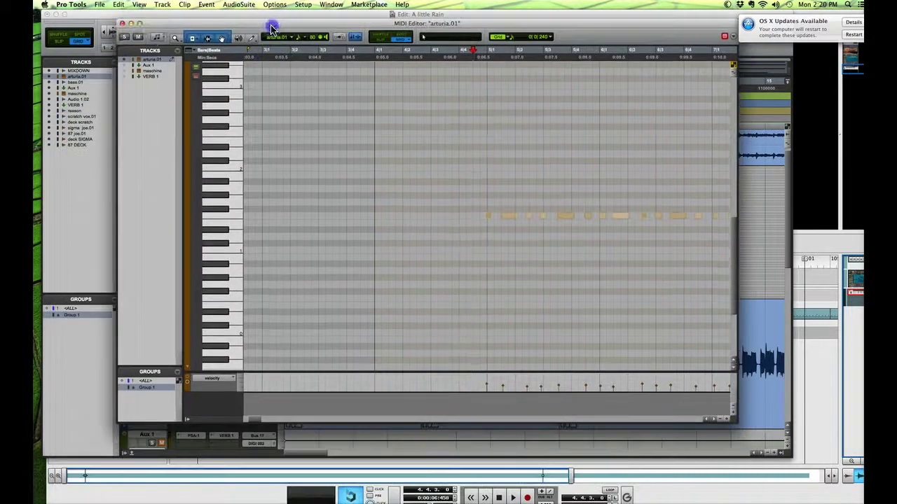
click(123, 28)
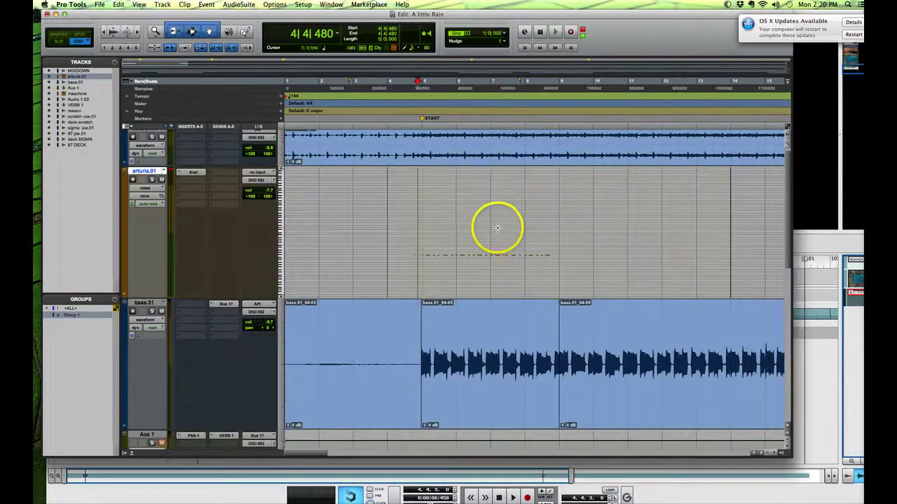
drag(263, 194, 262, 200)
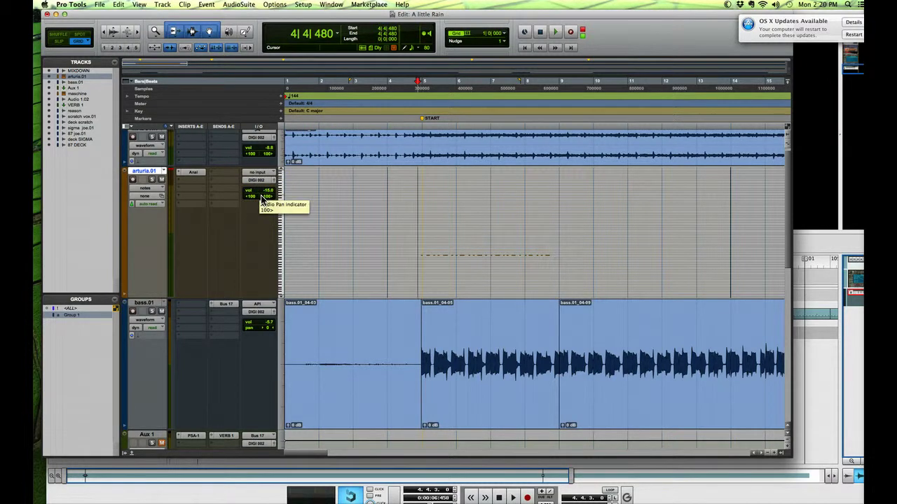
key(space)
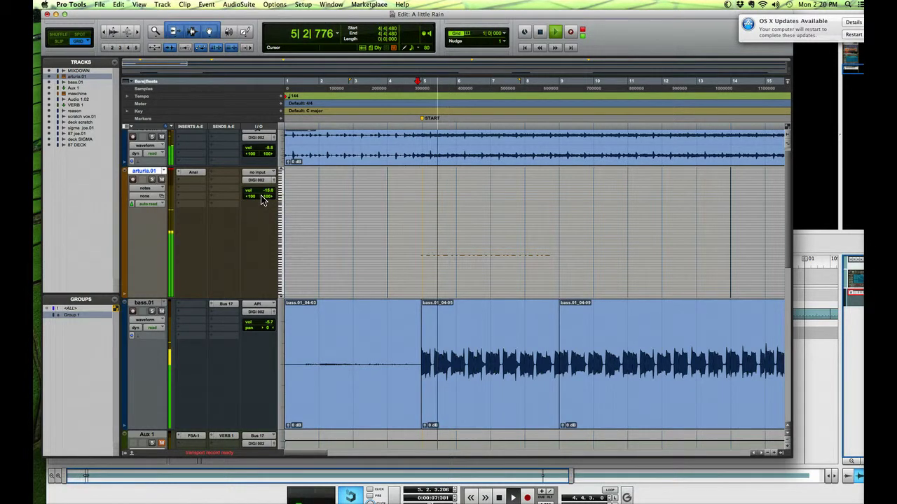
click(262, 197)
drag(261, 195, 259, 189)
key(space)
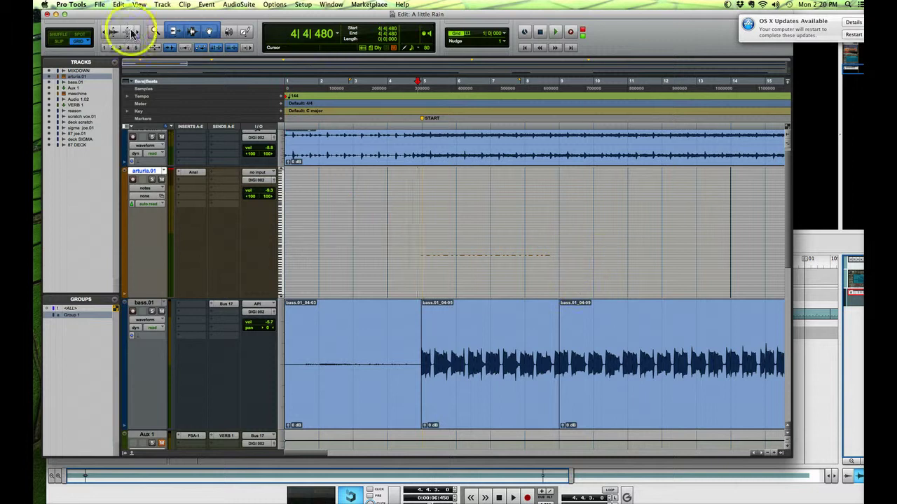
- Zoom out four levels to show the whole song, then select a bass.01 clip
click(103, 34)
click(102, 33)
click(102, 34)
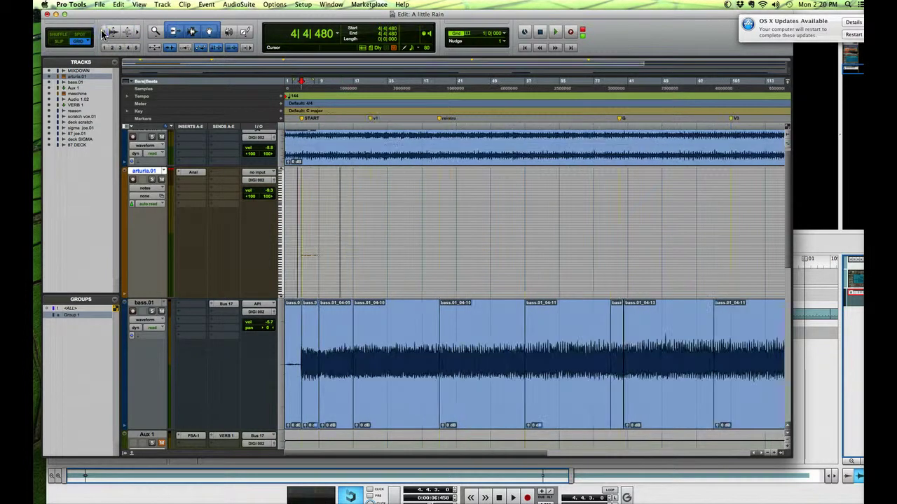
click(102, 34)
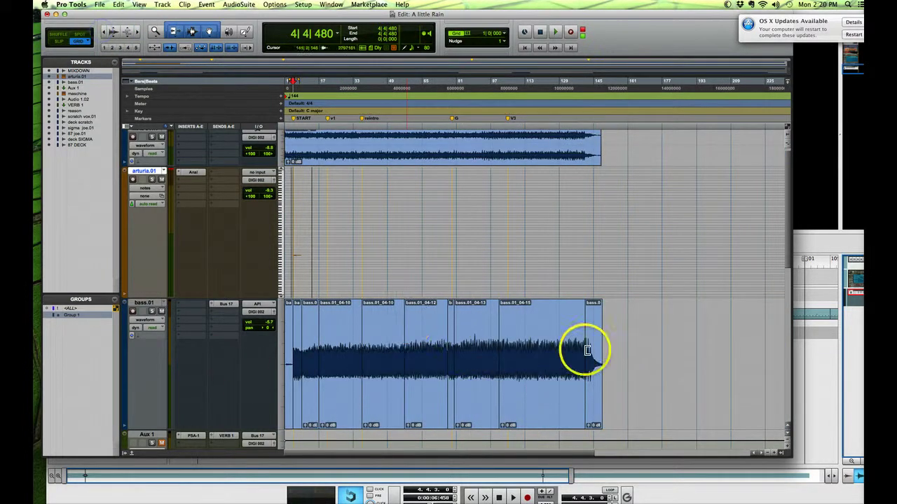
click(355, 378)
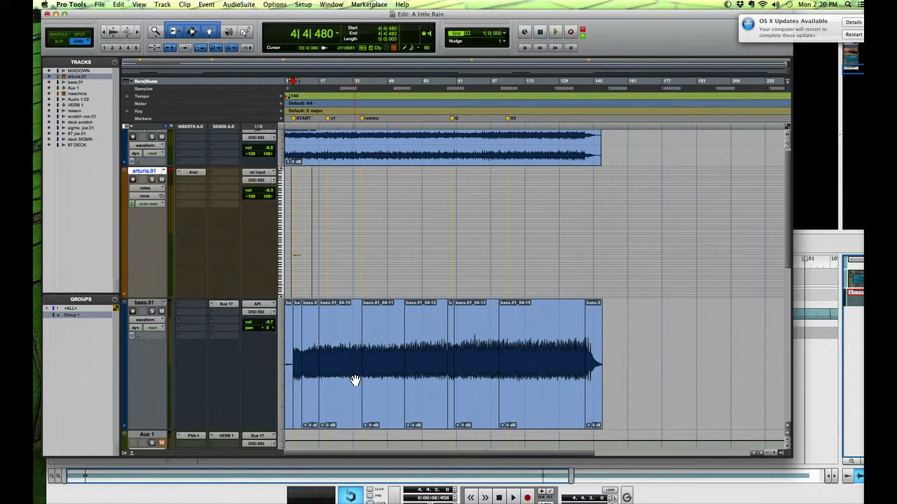